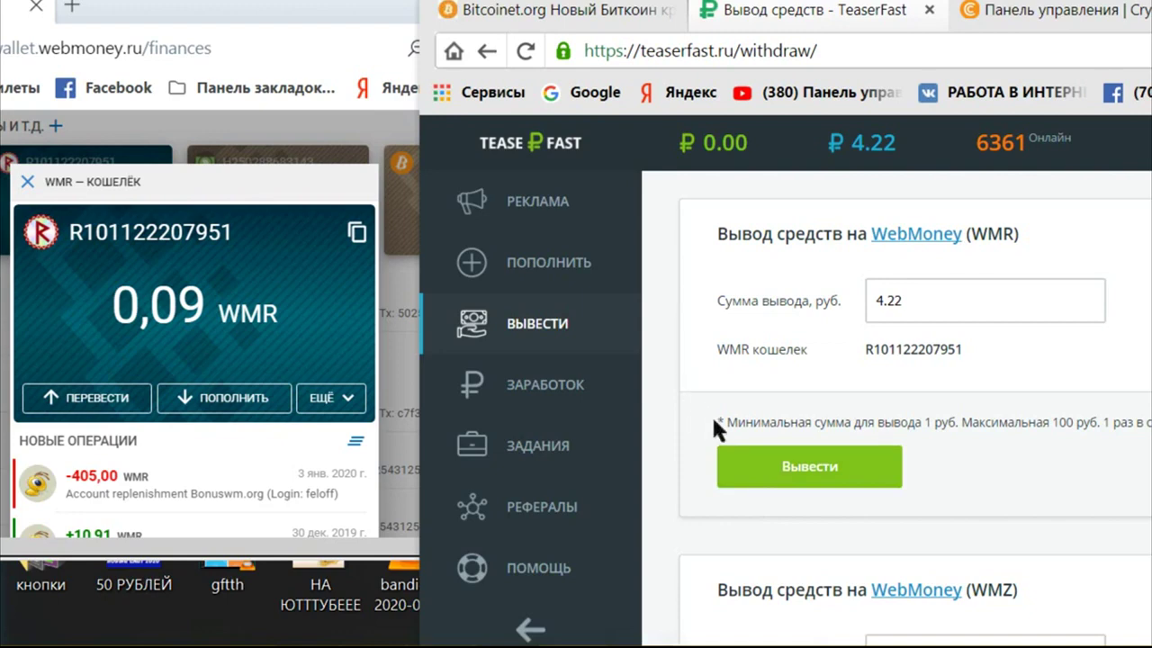
Submit a withdrawal of 4.22 rubles from the TeaserFast balance to the WebMoney WMR wallet
left_click(815, 470)
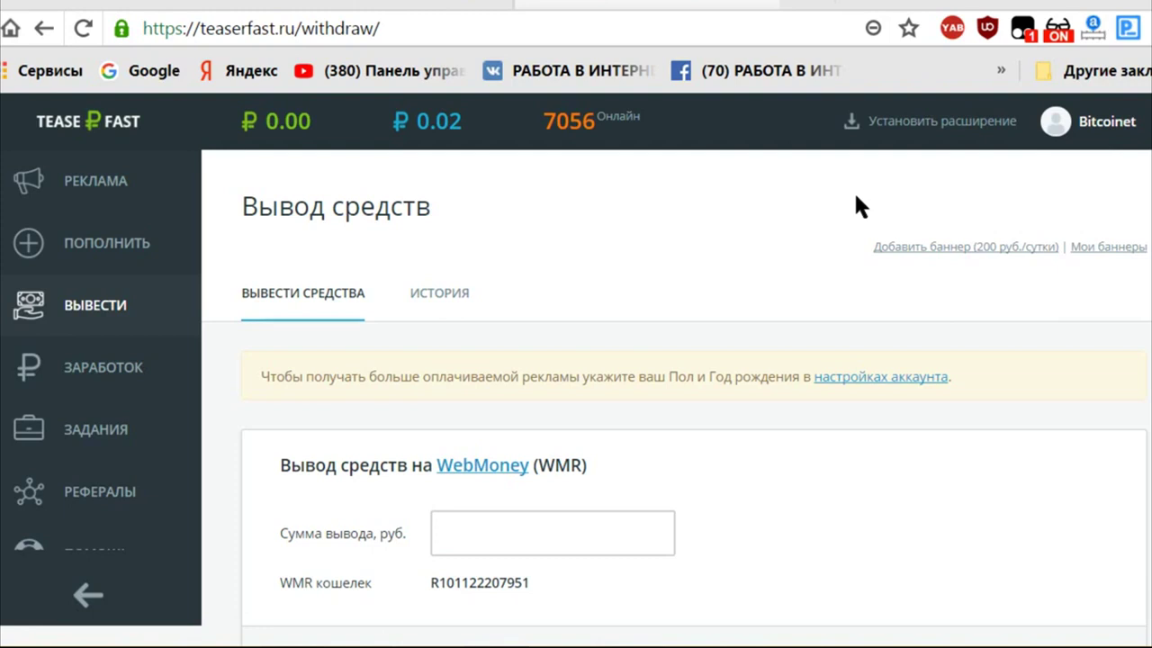
Open the payment details in the account settings and review the WebMoney WMR, WMZ and PAYEER wallet fields
left_click(1112, 131)
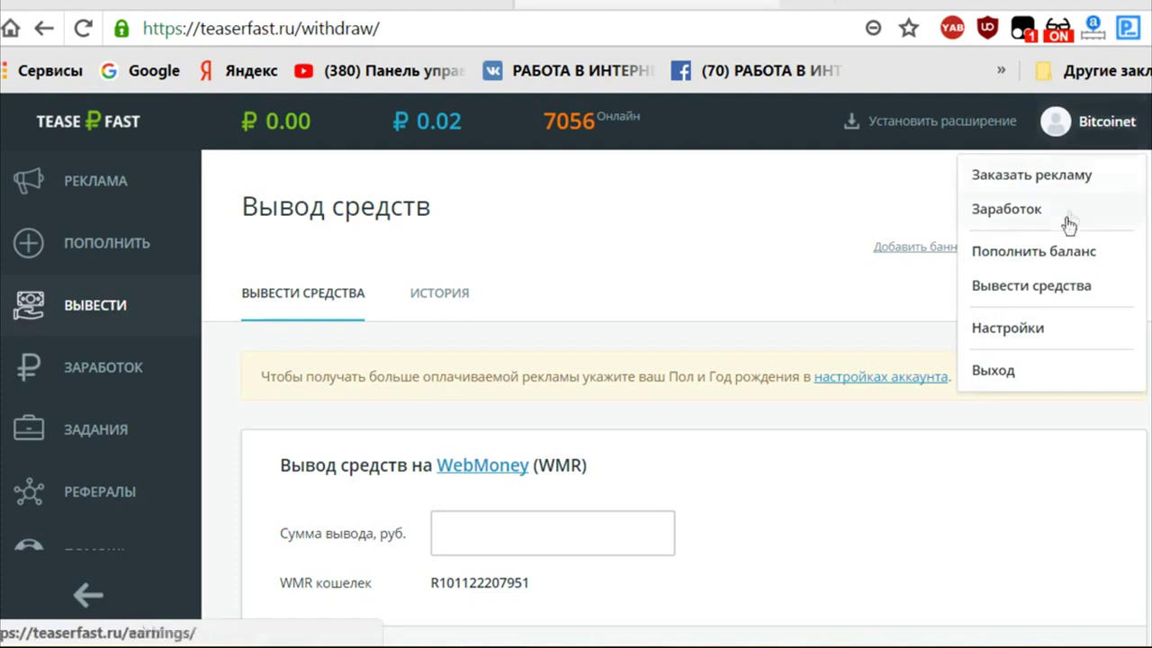
left_click(1033, 333)
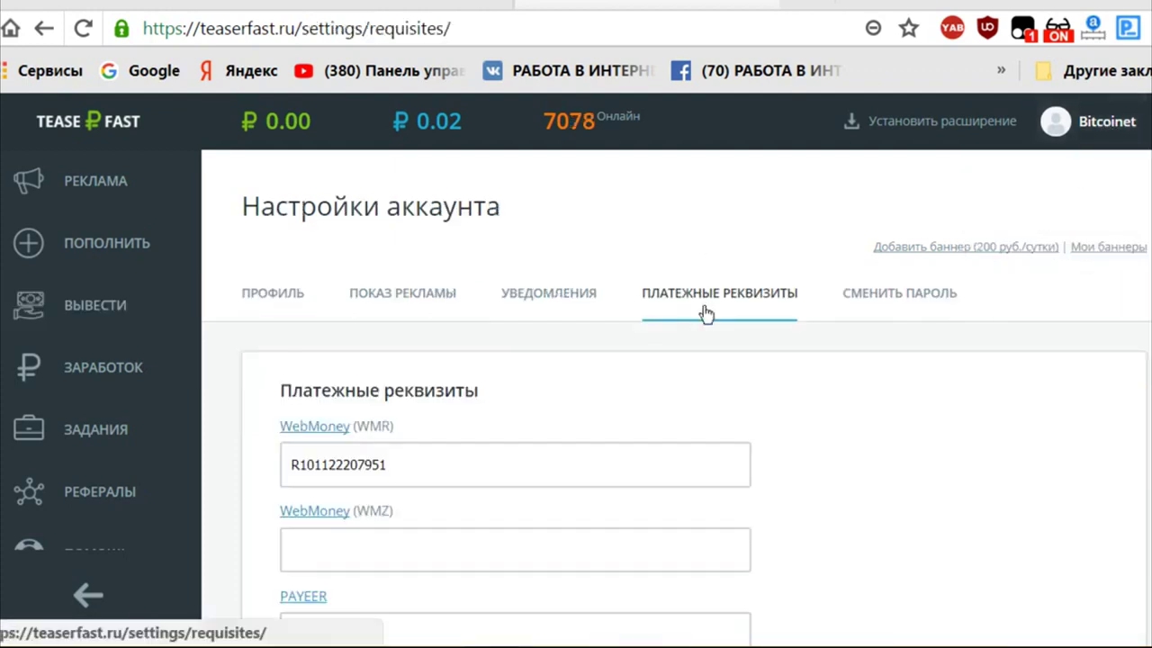
scroll(506, 410, "down", 2)
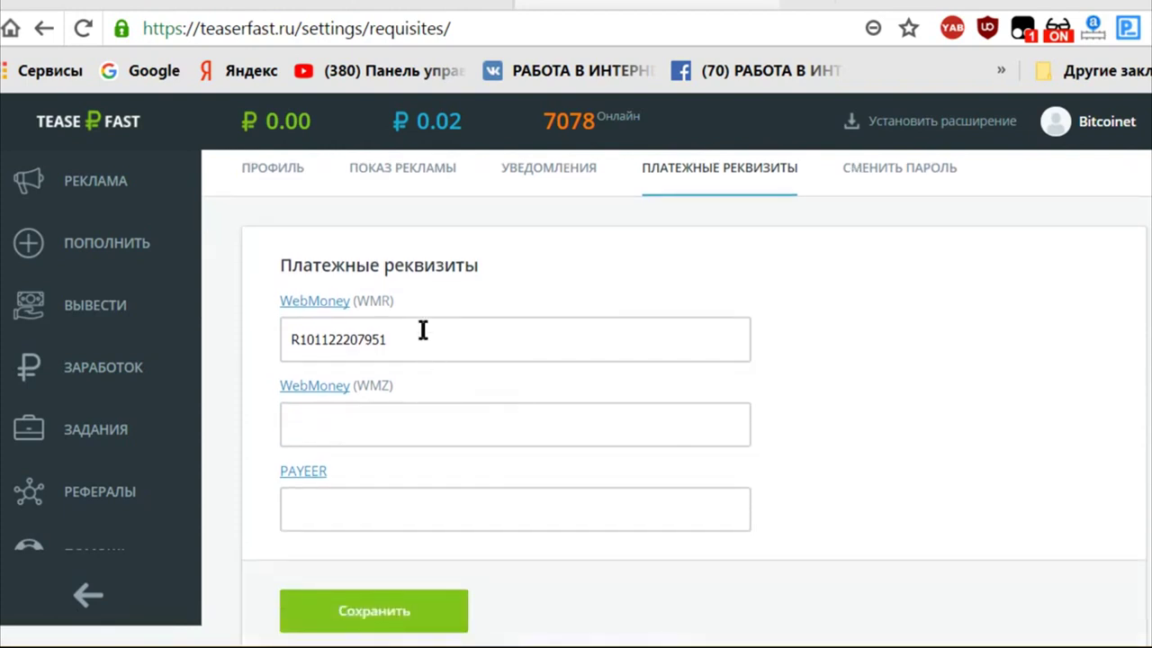
scroll(241, 521, "down", 2)
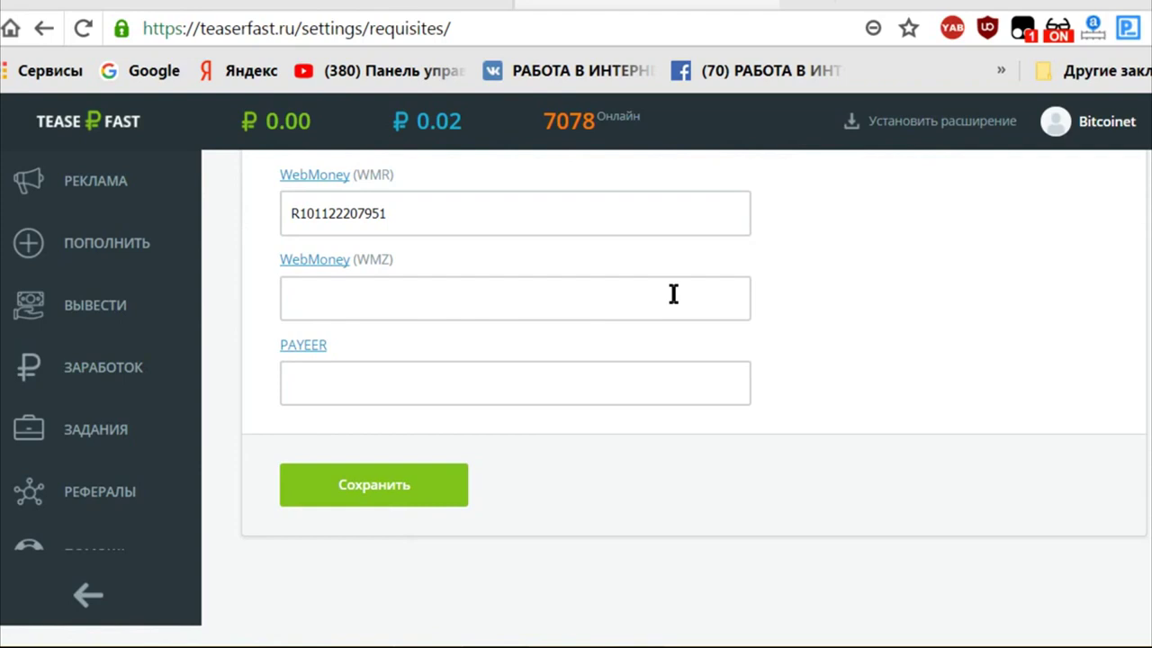
From the earnings page, open the Chrome version of the TeaserFast extension and install it, accepting the requested permissions
left_click(110, 375)
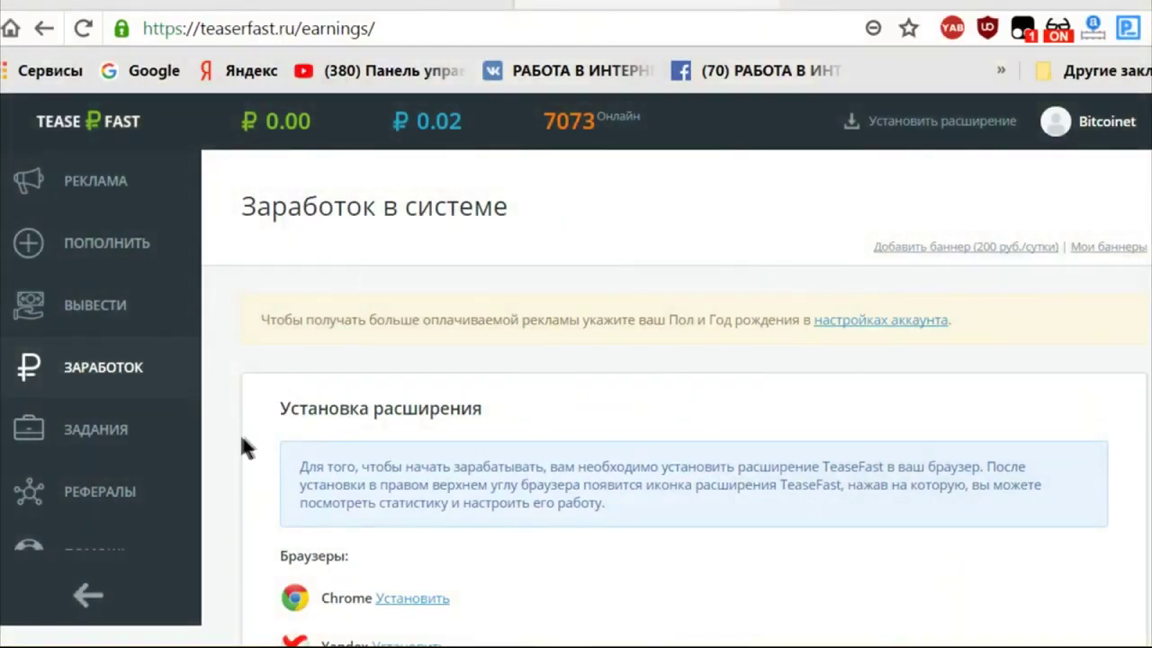
scroll(244, 424, "down", 2)
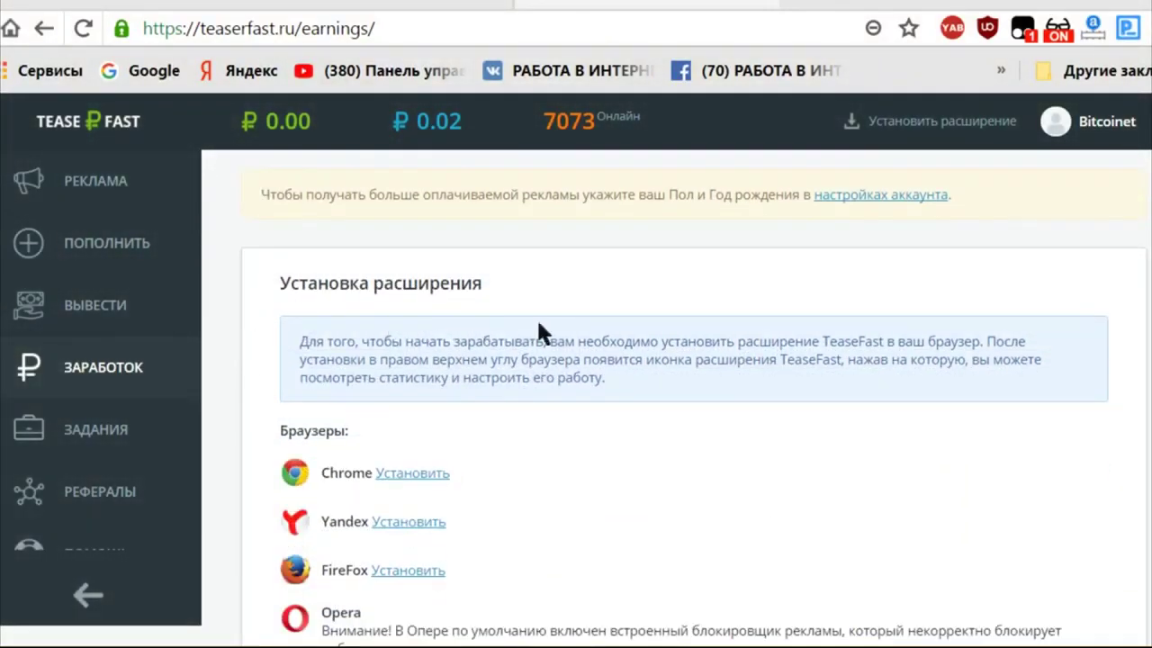
scroll(534, 432, "down", 2)
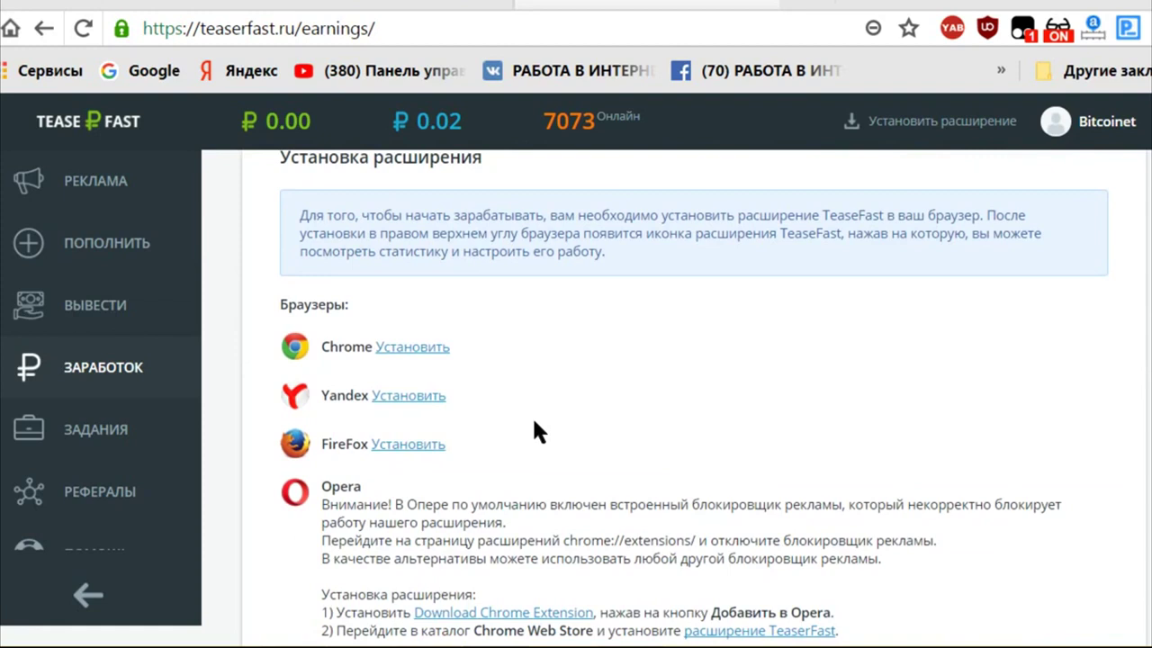
left_click(428, 357)
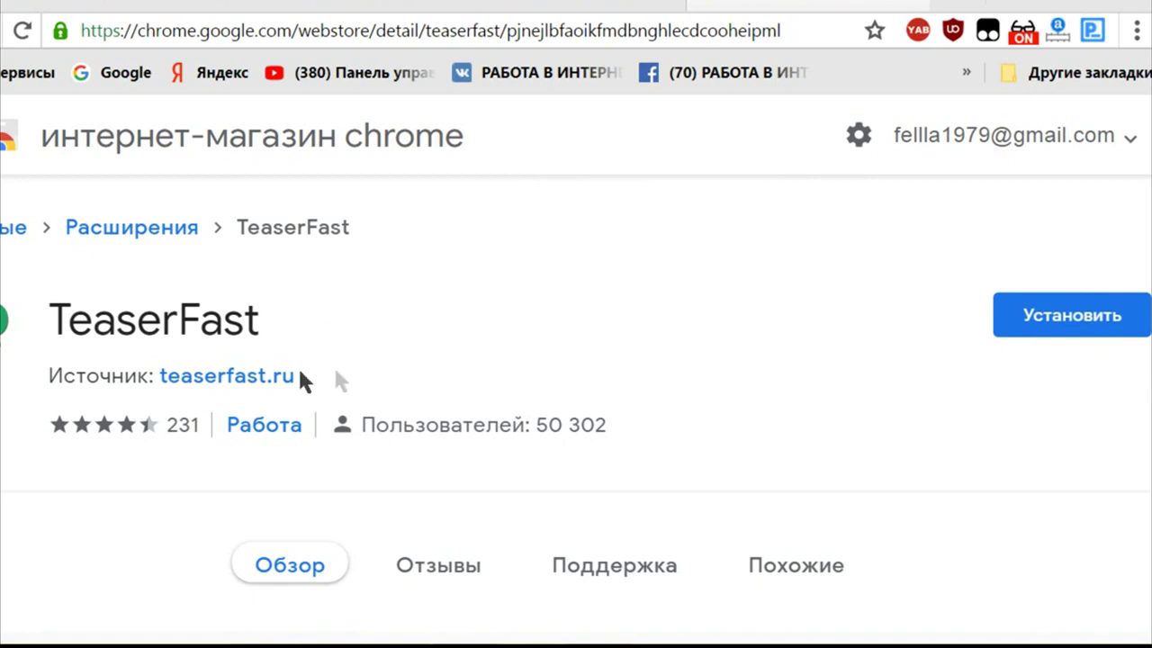
left_click(1074, 328)
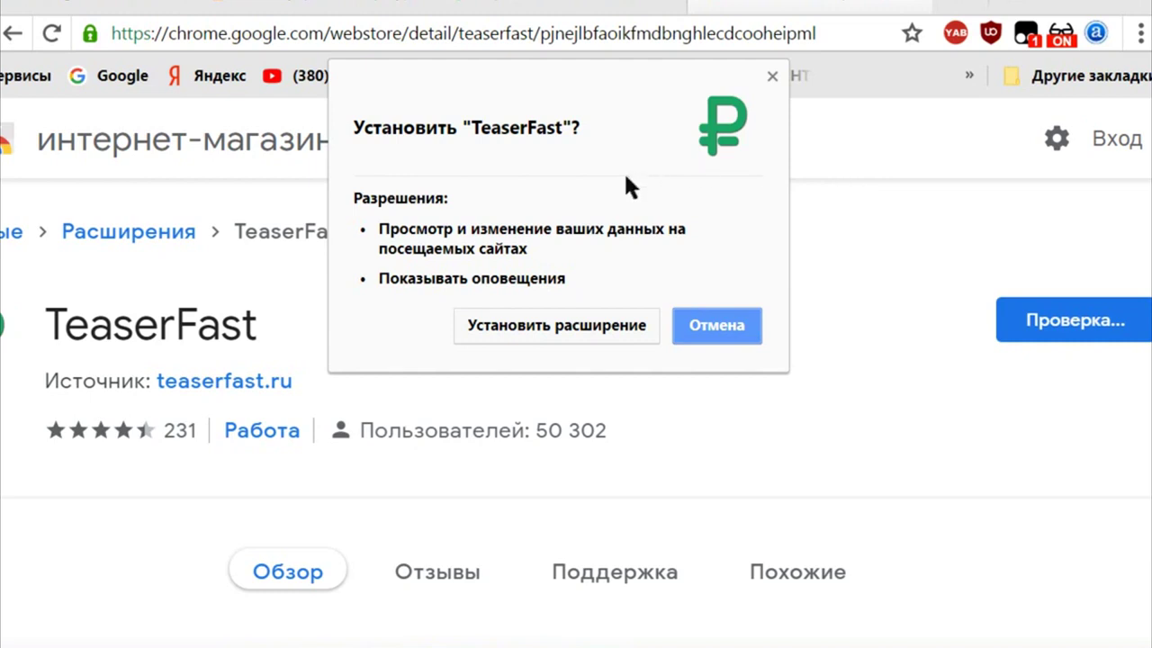
left_click(548, 326)
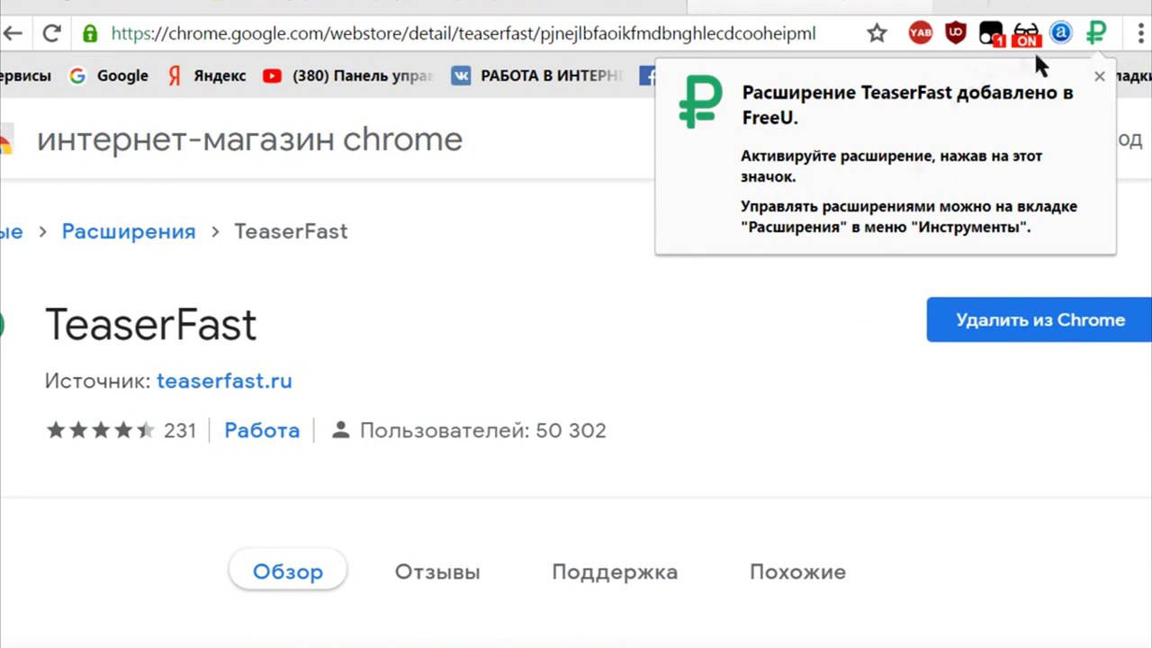
Switch ad display and notifications off in the TeaserFast extension, and turn both back on
left_click(1096, 38)
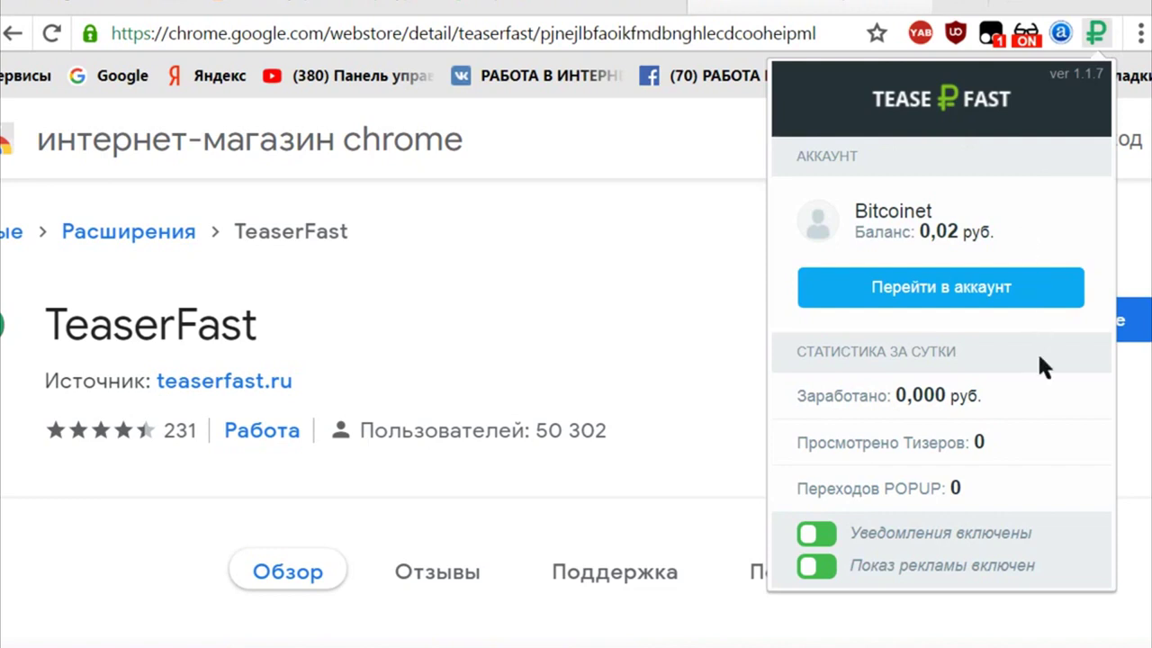
left_click(830, 567)
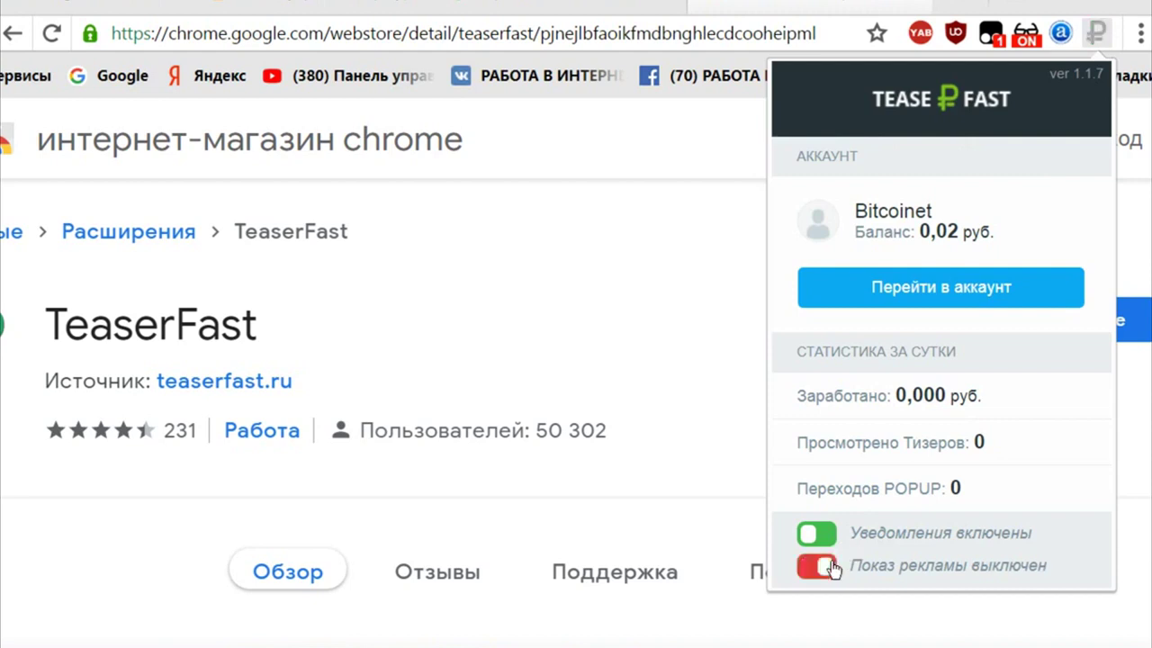
left_click(835, 534)
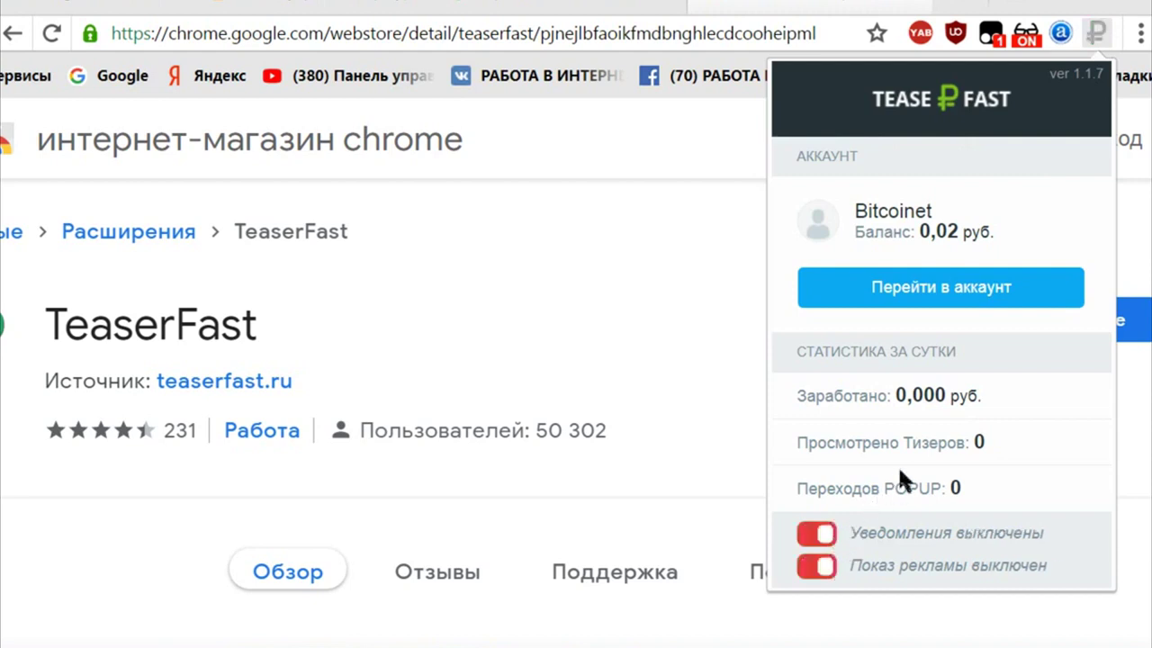
left_click(802, 540)
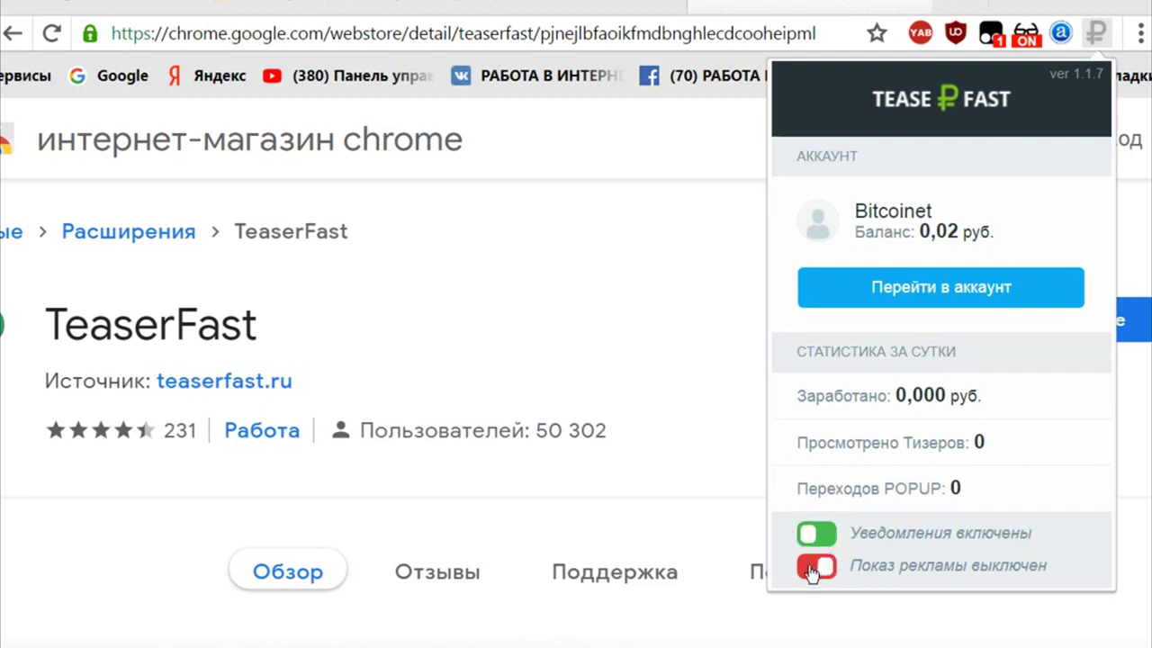
left_click(814, 569)
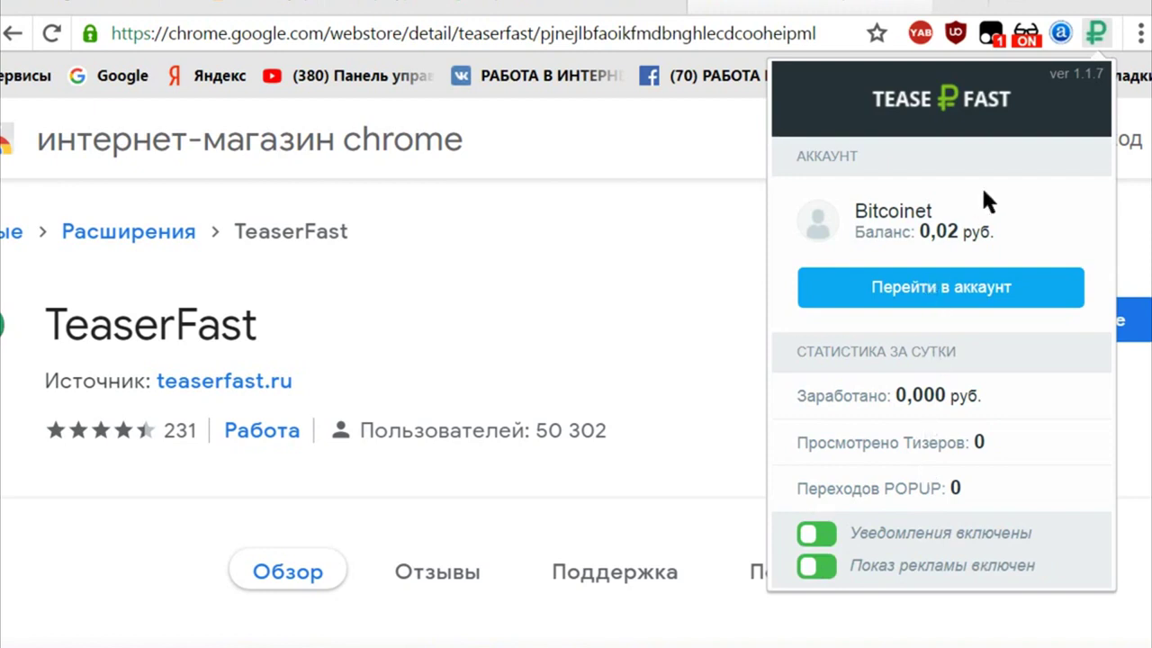
left_click(1096, 34)
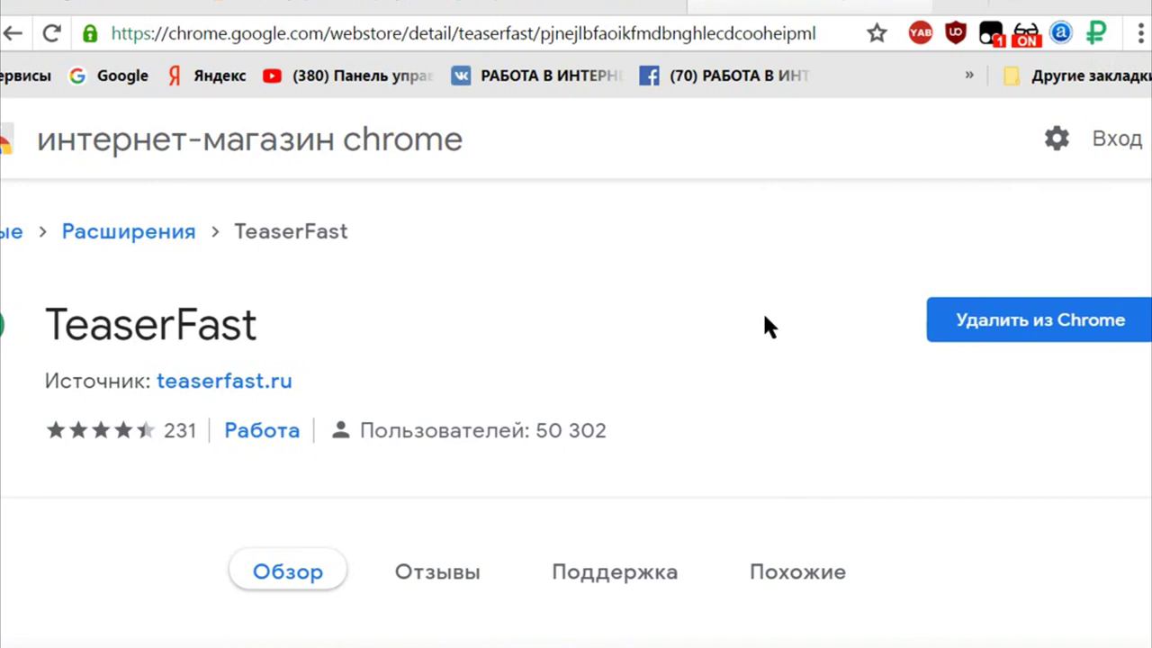
Open the captcha check from the TeaserFast notice on the Google page, mark the number 41 in the picture and confirm
left_click(51, 34)
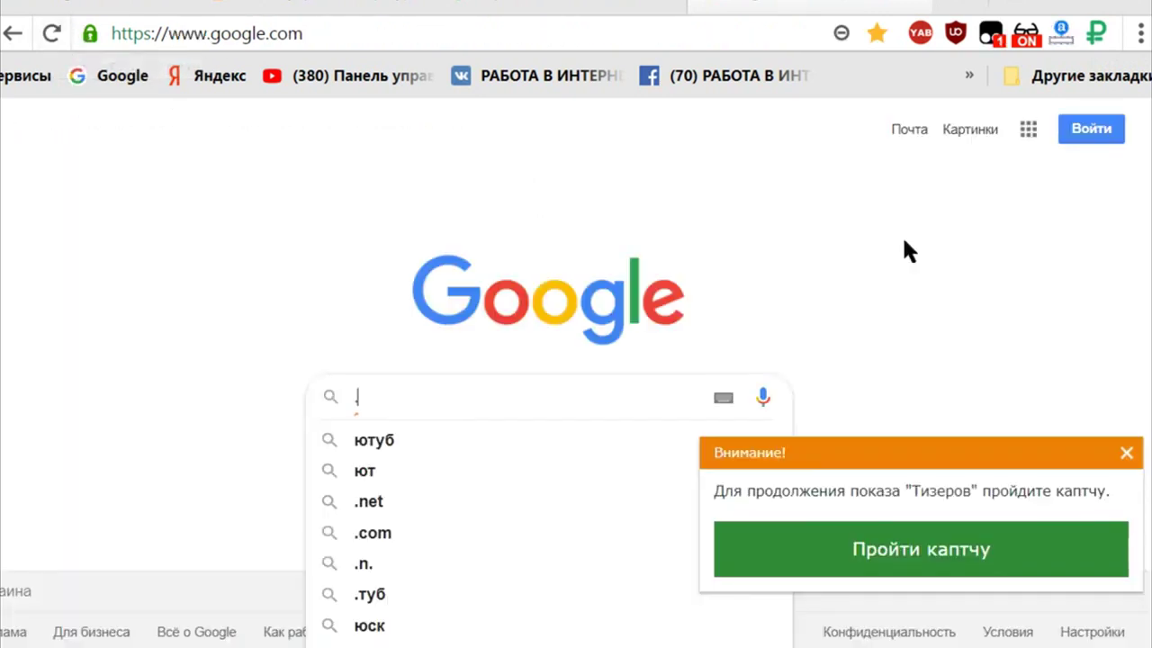
left_click(912, 551)
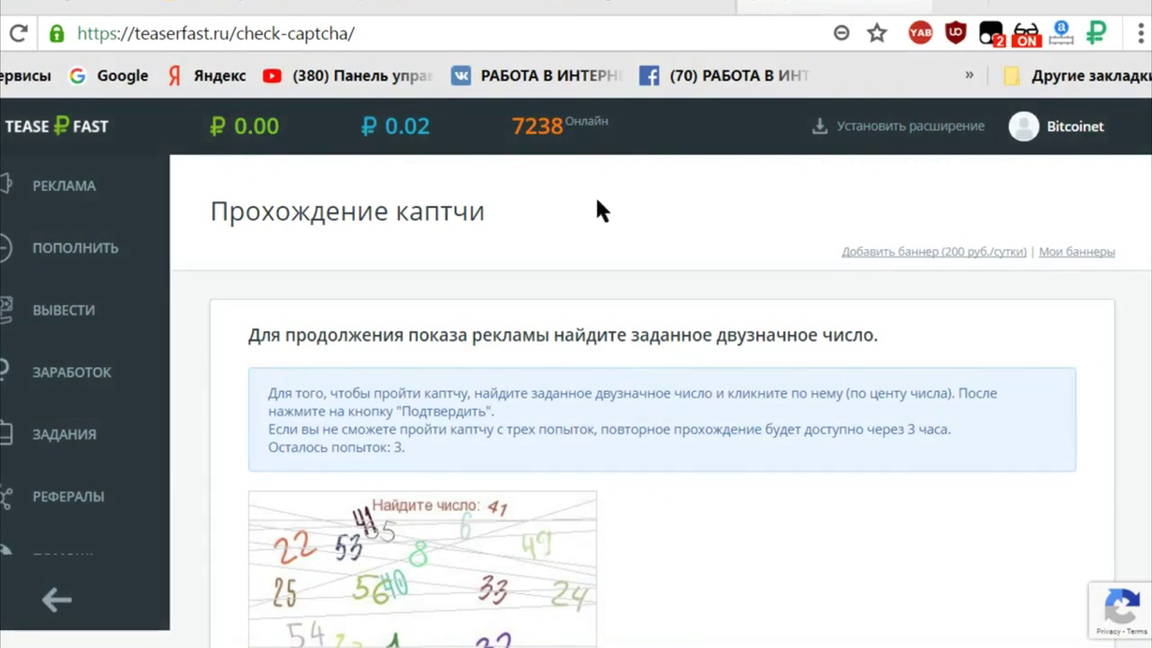
scroll(595, 194, "down", 2)
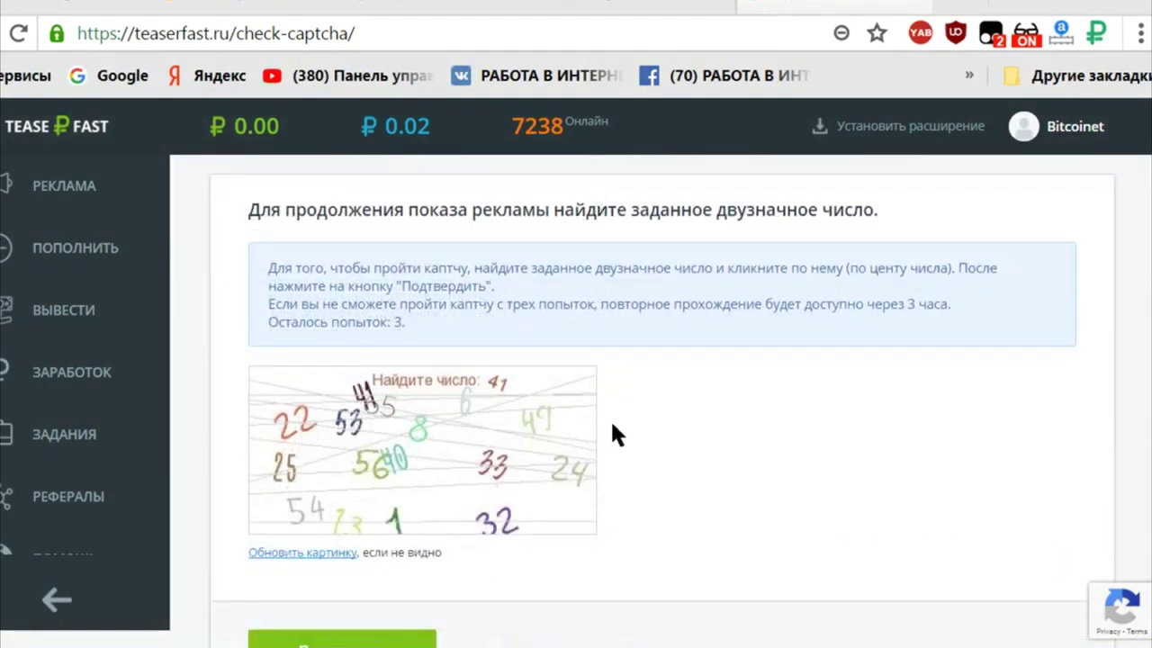
scroll(610, 419, "down", 2)
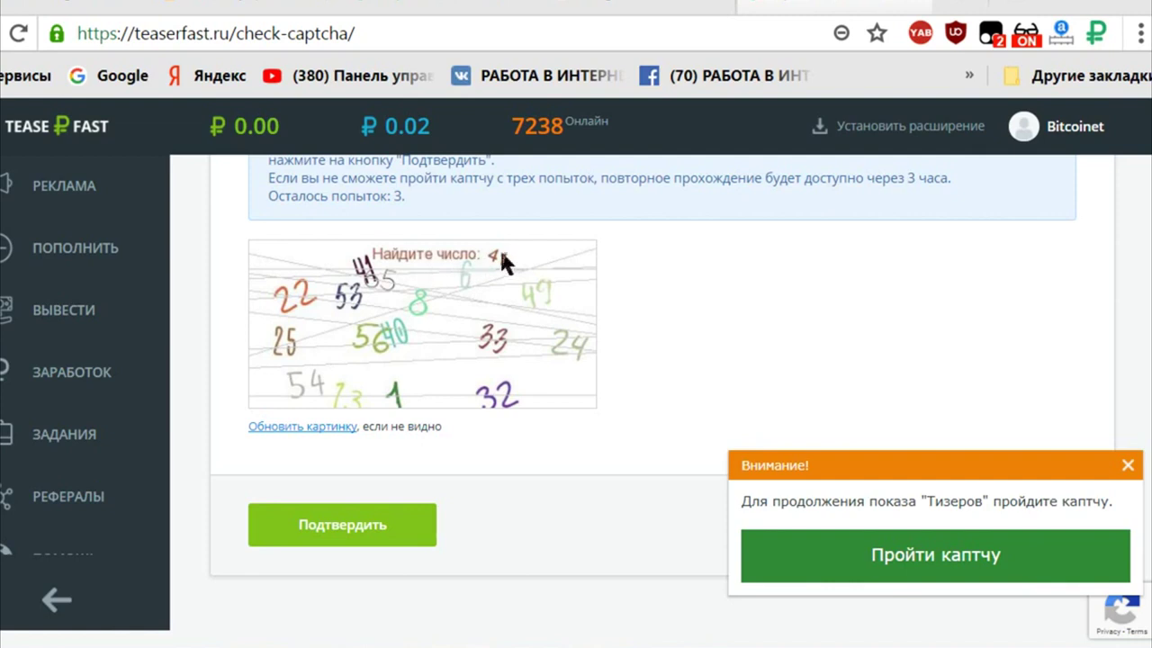
left_click(365, 268)
left_click(337, 537)
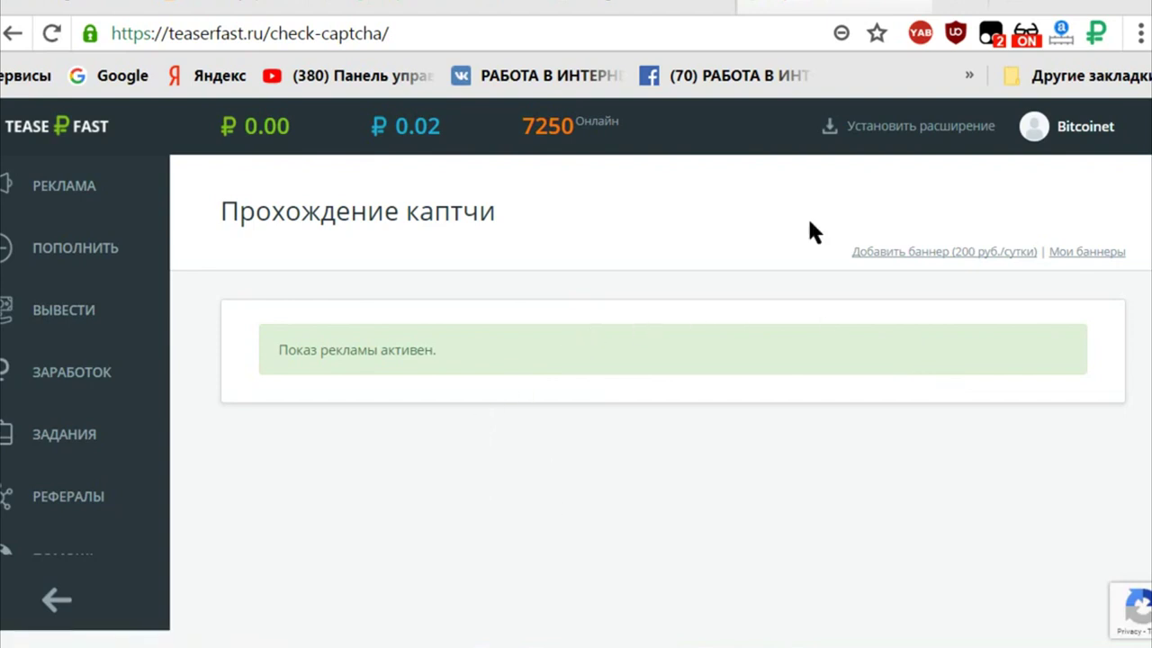
Reload the Google page, accept the 5-second paid site view for 0.04 rubles and check the balance in the extension
left_click(635, 7)
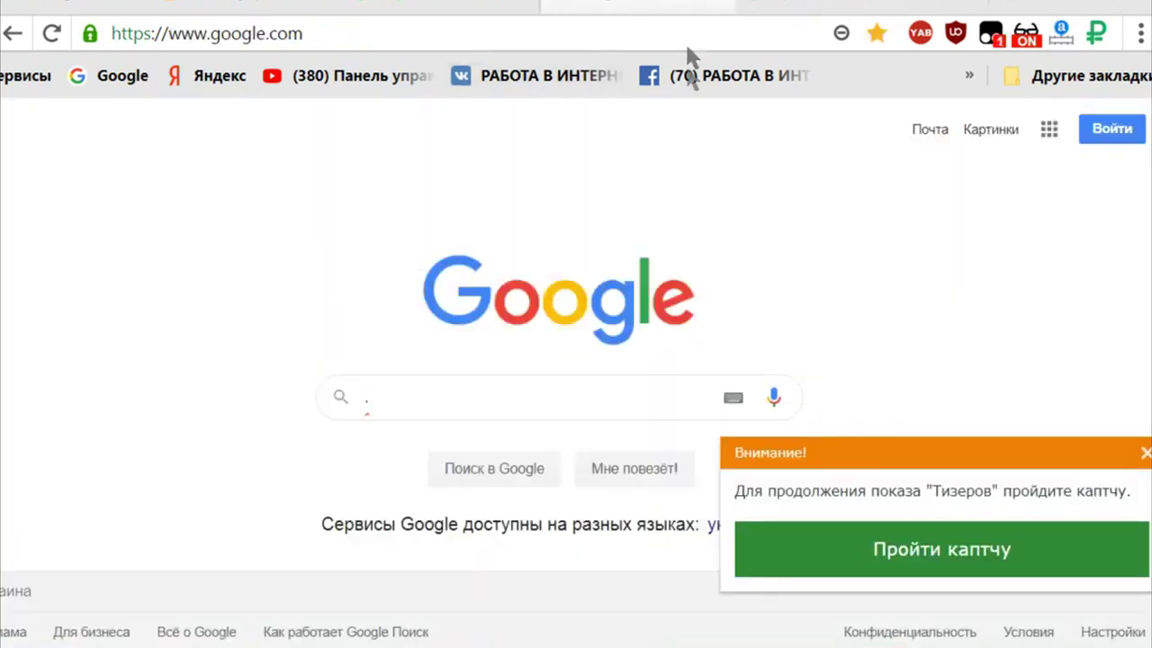
left_click(51, 33)
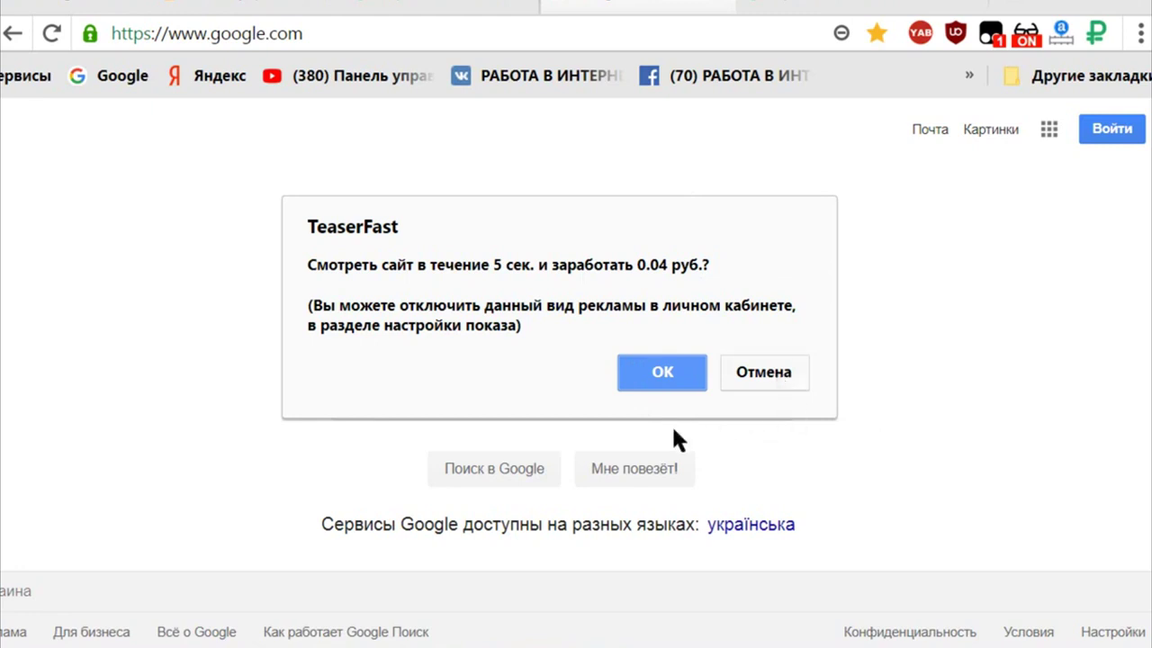
left_click(650, 378)
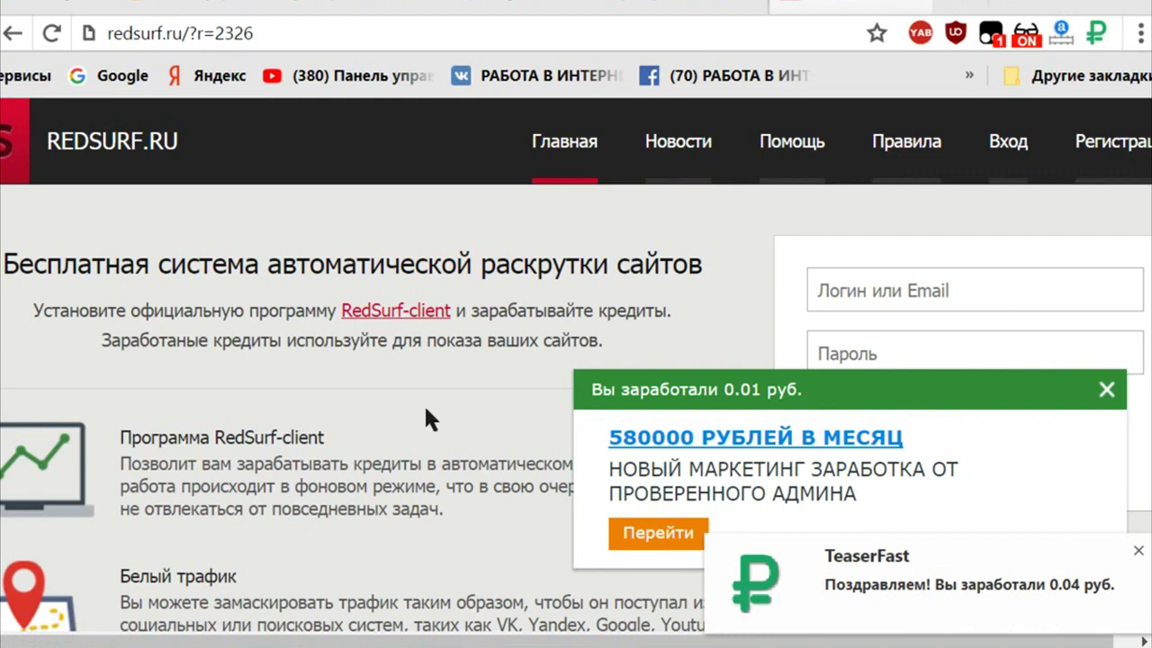
left_click(1098, 32)
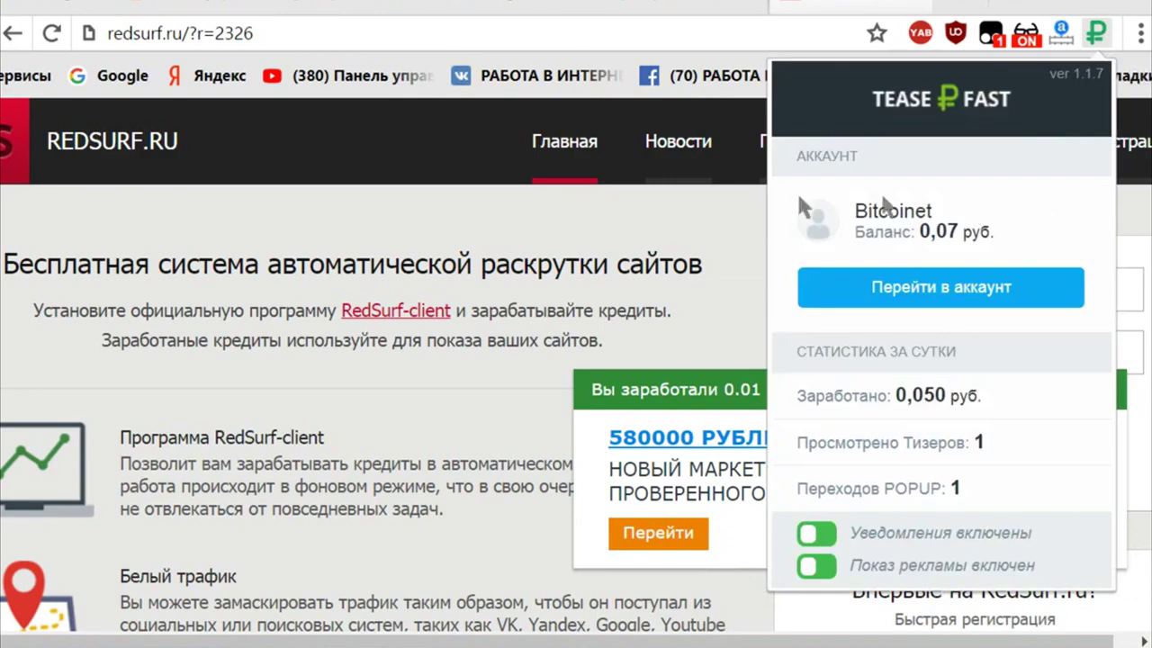
left_click(583, 220)
Return to the Google page, reload it to trigger another paid teaser and check the extension's daily statistics
left_click(625, 5)
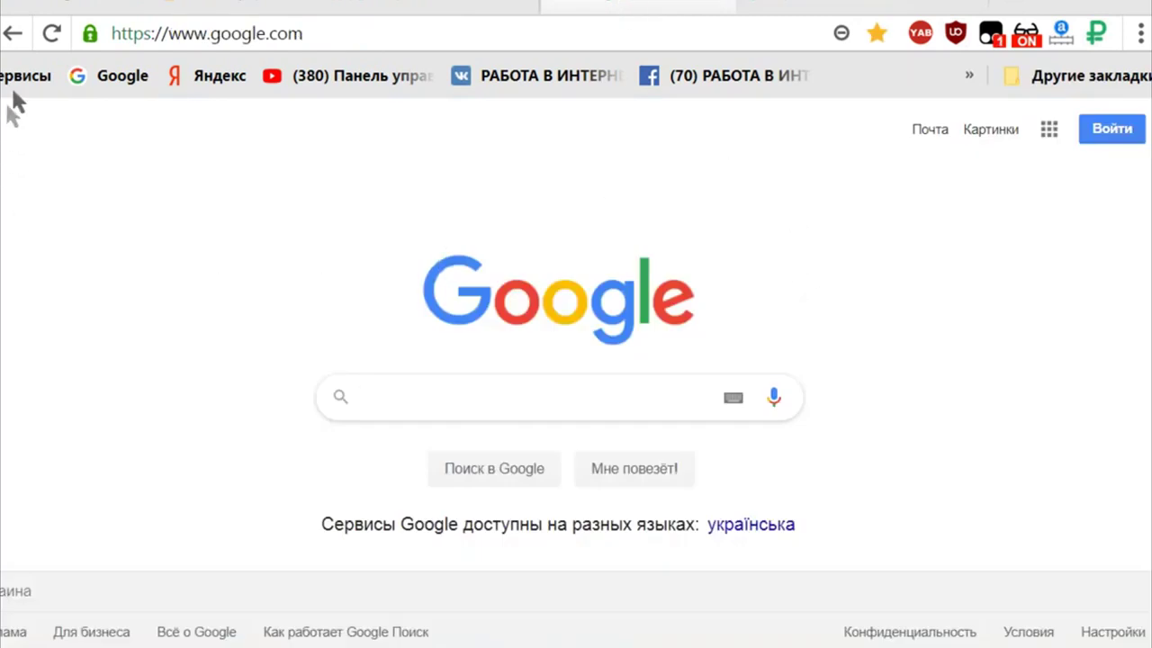
left_click(51, 33)
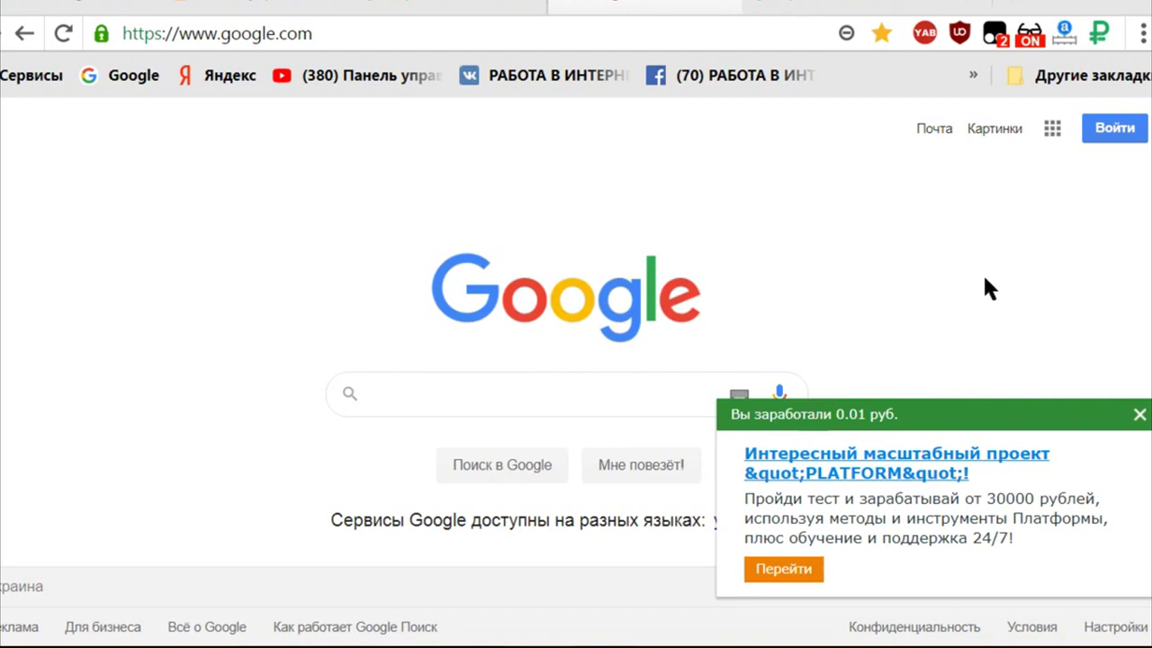
left_click(1099, 33)
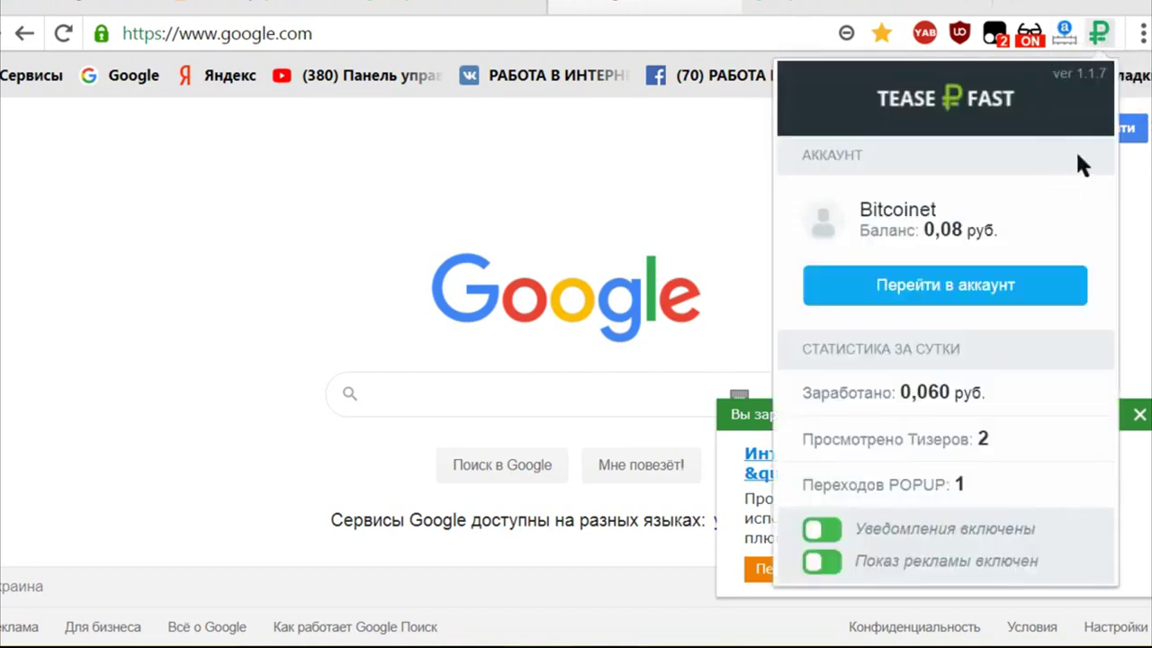
left_click(652, 180)
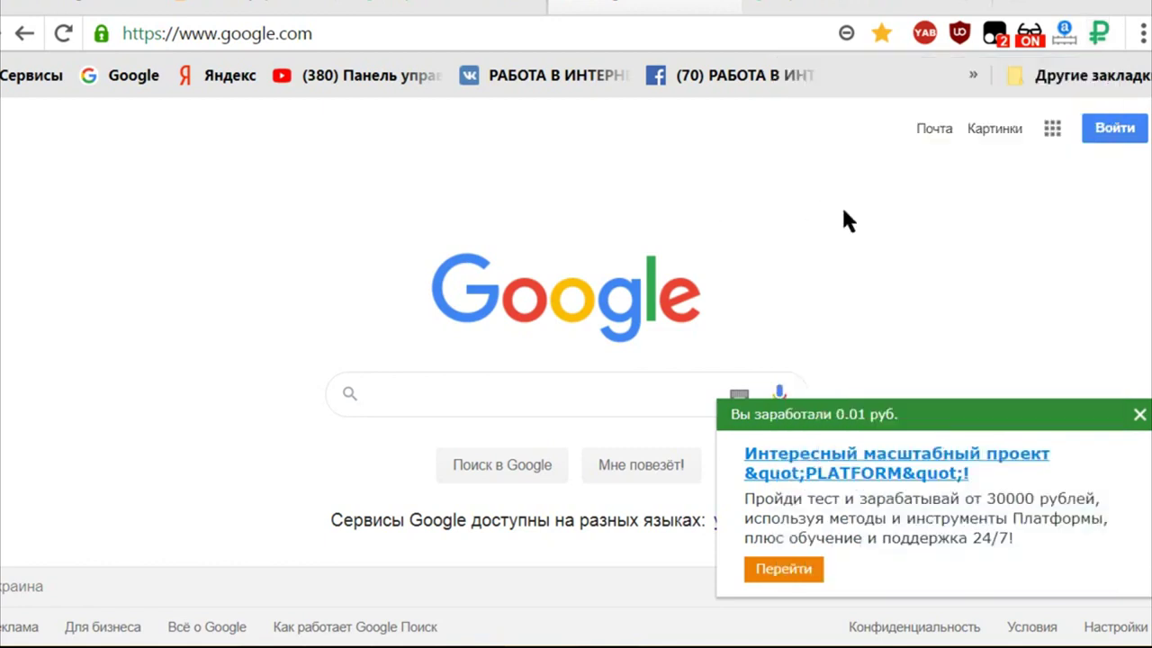